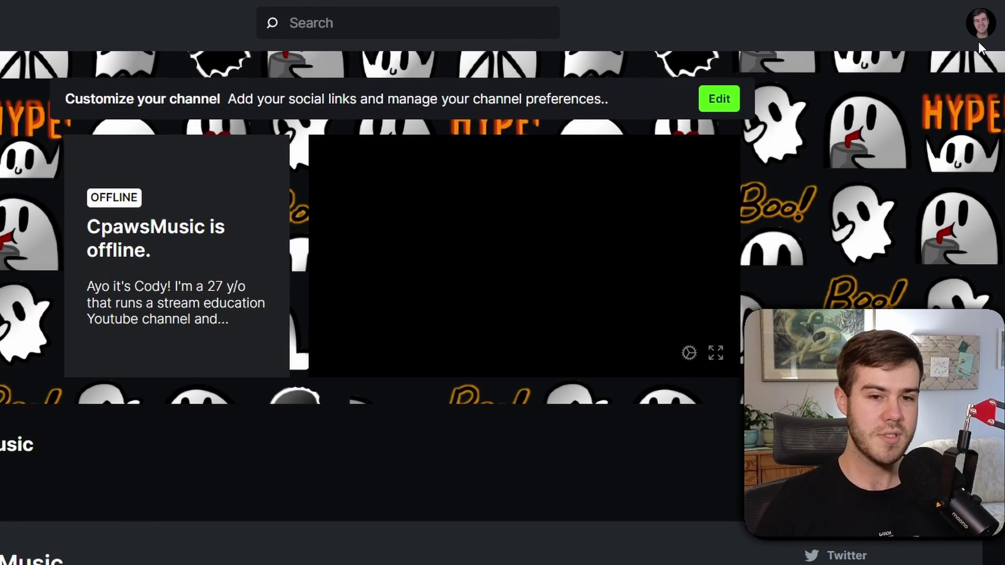
Go to the Creator Dashboard and type a /host command in stream chat, editing it to /raid.
{"action": "left_click", "coordinate": [978, 43]}
{"action": "left_click", "coordinate": [951, 100]}
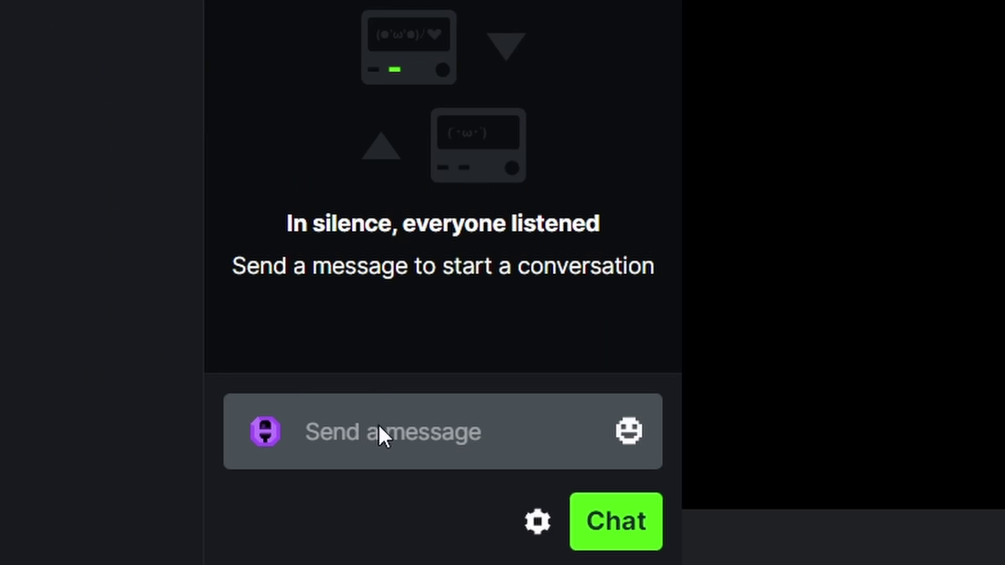
{"action": "left_click", "coordinate": [396, 433]}
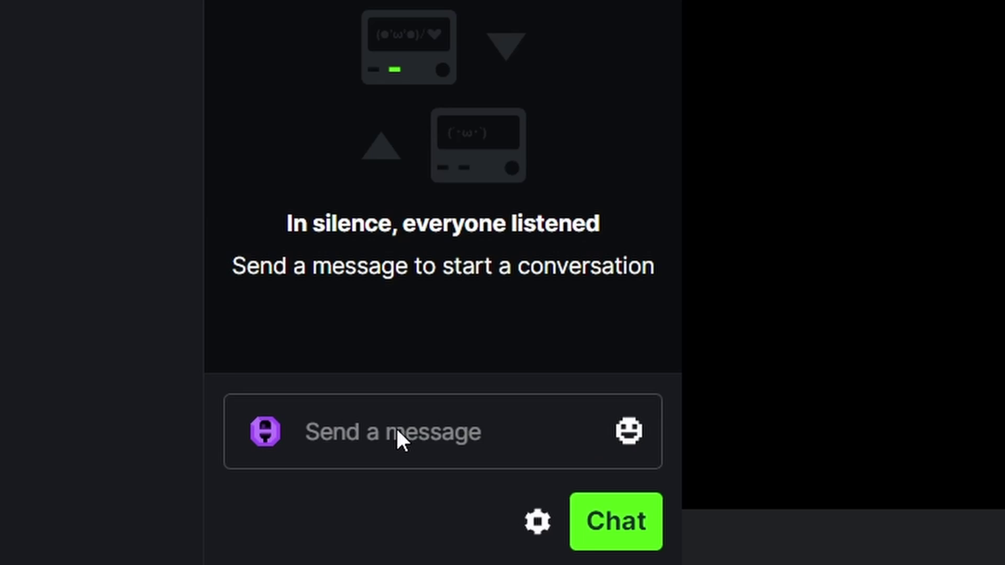
{"action": "type", "text": "/host"}
{"action": "key", "text": "BackSpace"}
{"action": "key", "text": "BackSpace"}
{"action": "type", "text": "ra"}
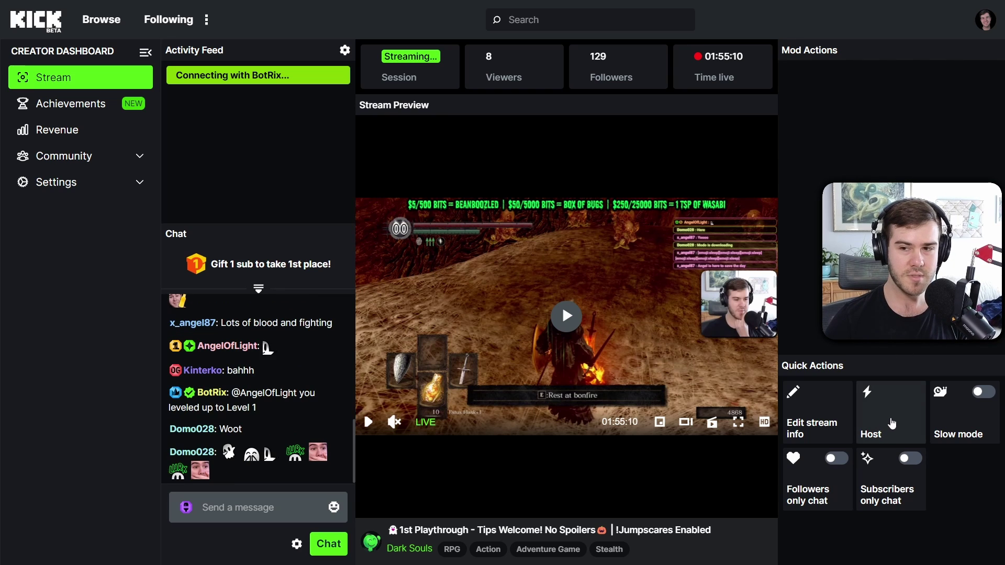
Open the Host explainer and highlight its lines about supporting a LIVE creator.
{"action": "left_click", "coordinate": [890, 420]}
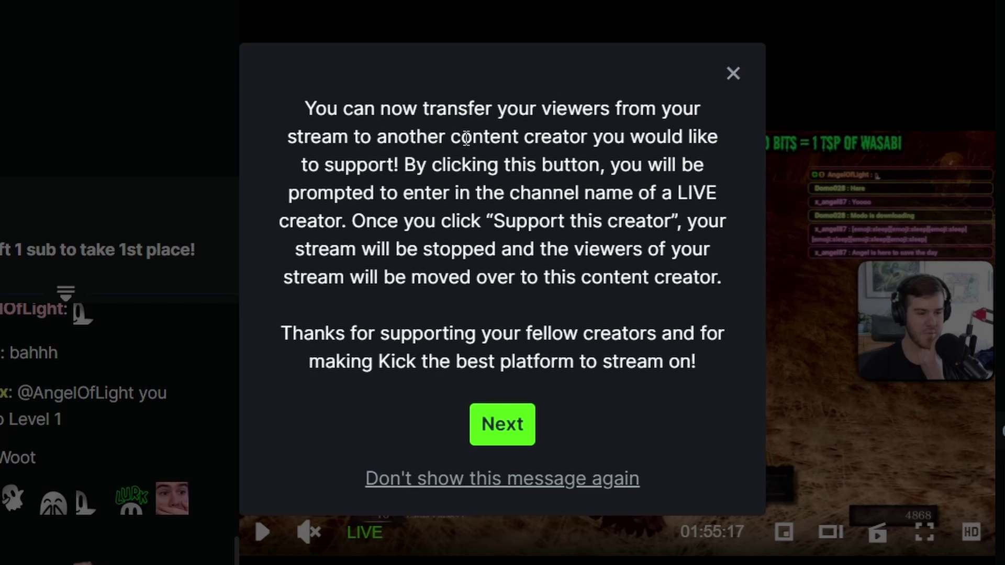
{"action": "left_click_drag", "start_coordinate": [674, 192], "coordinate": [685, 220]}
{"action": "left_click", "coordinate": [685, 220]}
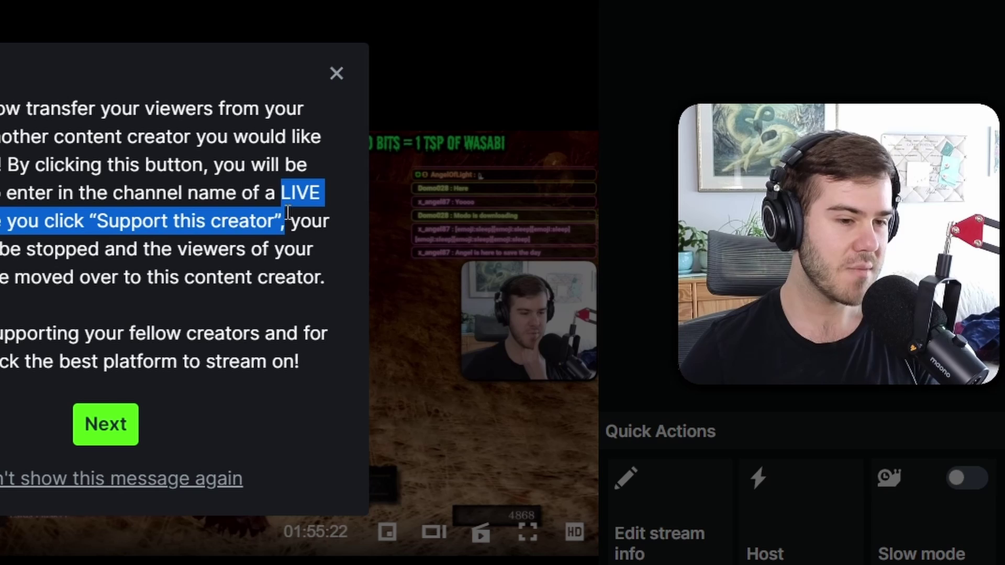
{"action": "left_click_drag", "start_coordinate": [287, 214], "coordinate": [322, 192]}
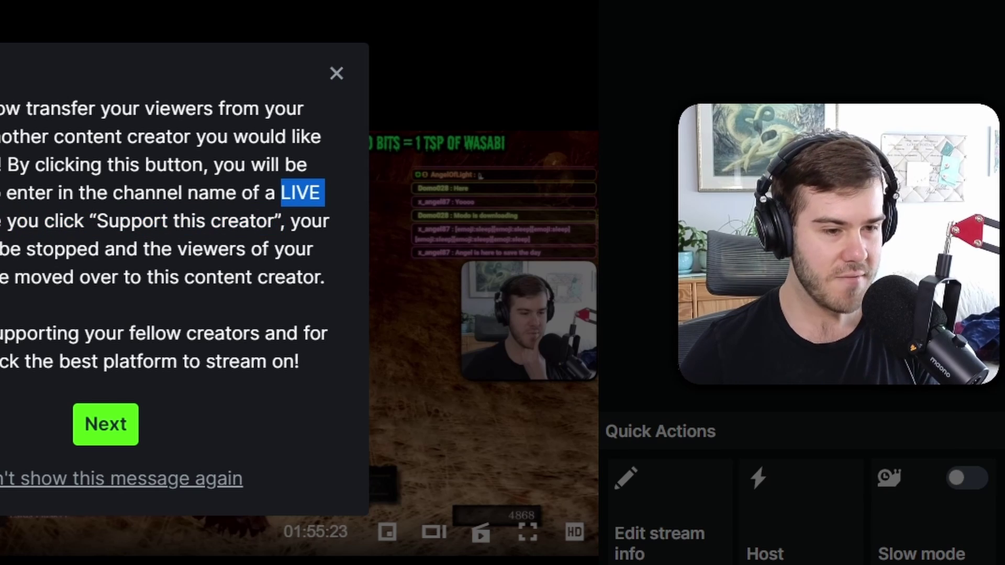
Pick feedbucket from the channel-name suggestions in the hosting form and host it.
{"action": "left_click", "coordinate": [526, 397]}
{"action": "left_click", "coordinate": [510, 438]}
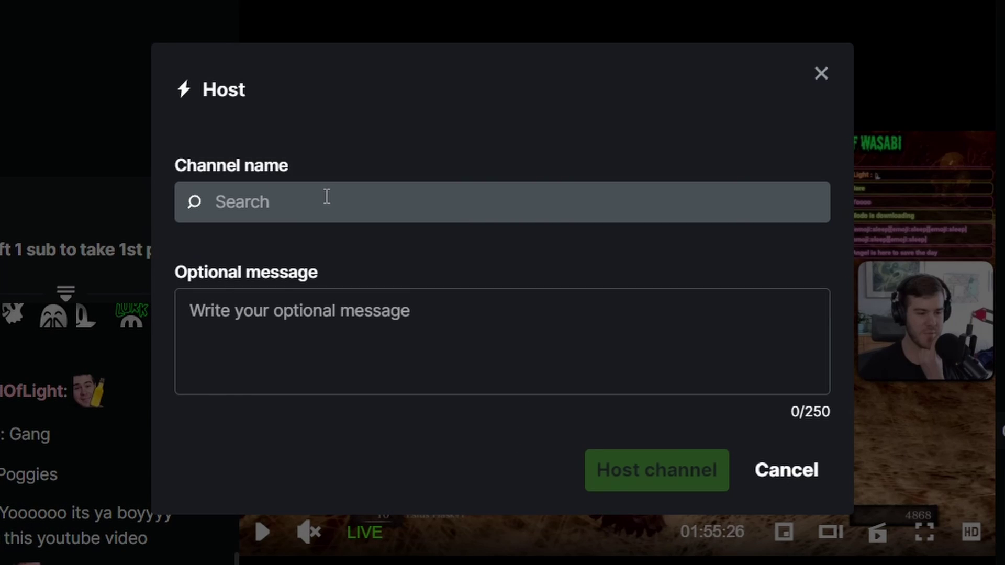
{"action": "left_click", "coordinate": [341, 204]}
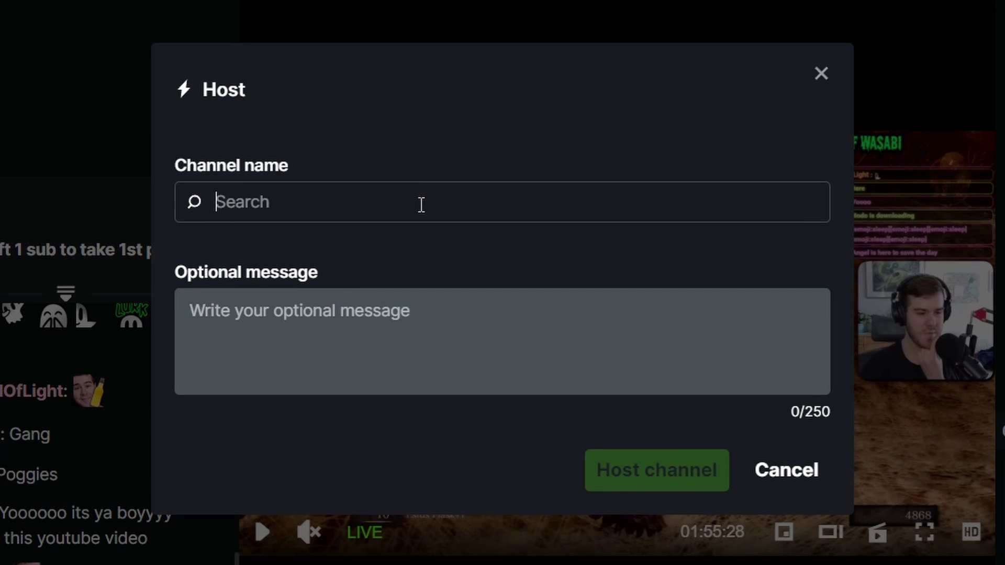
{"action": "type", "text": "Feedbucket"}
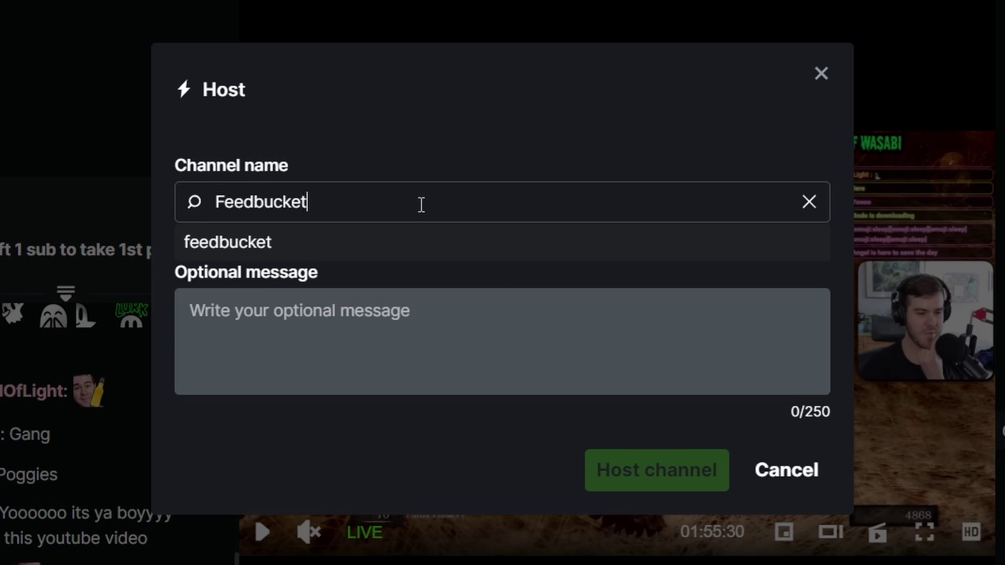
{"action": "left_click", "coordinate": [314, 242]}
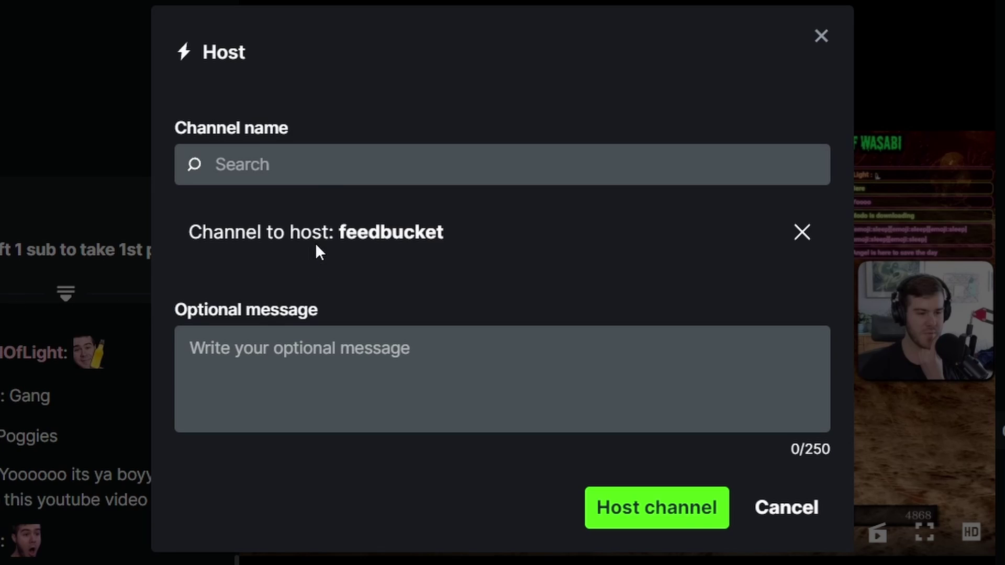
{"action": "left_click", "coordinate": [665, 514]}
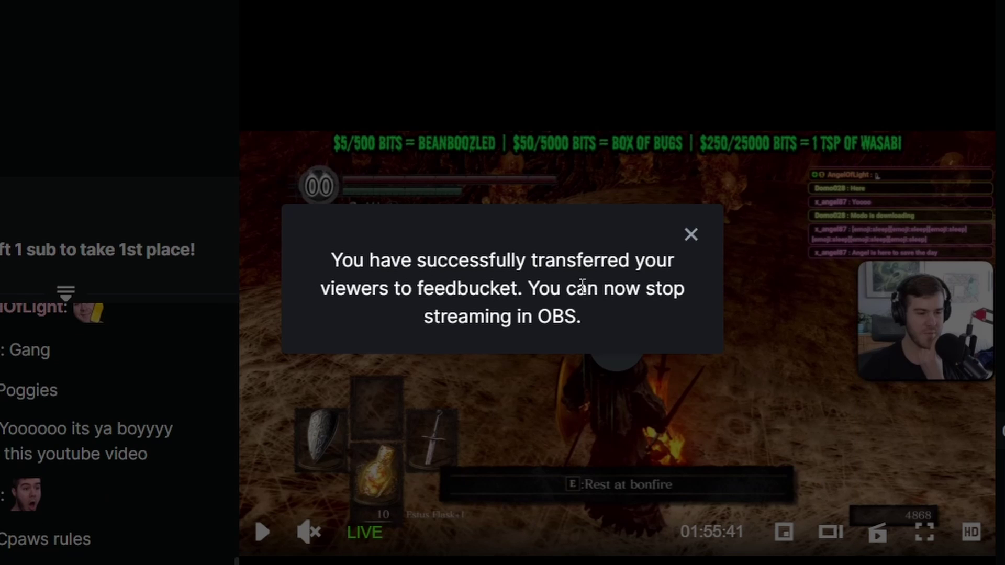
Close the 'viewers transferred to feedbucket' success dialog.
{"action": "left_click", "coordinate": [691, 238]}
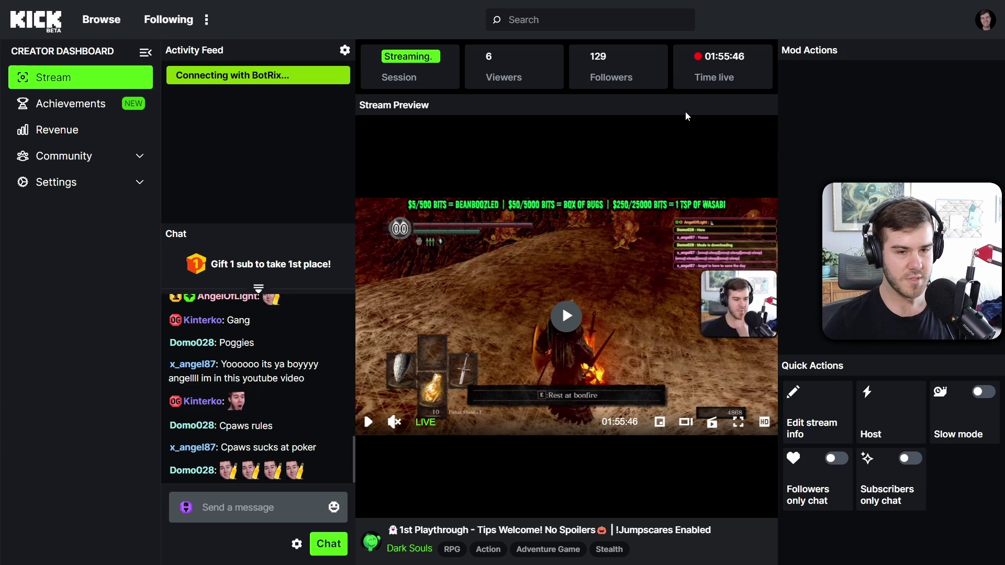